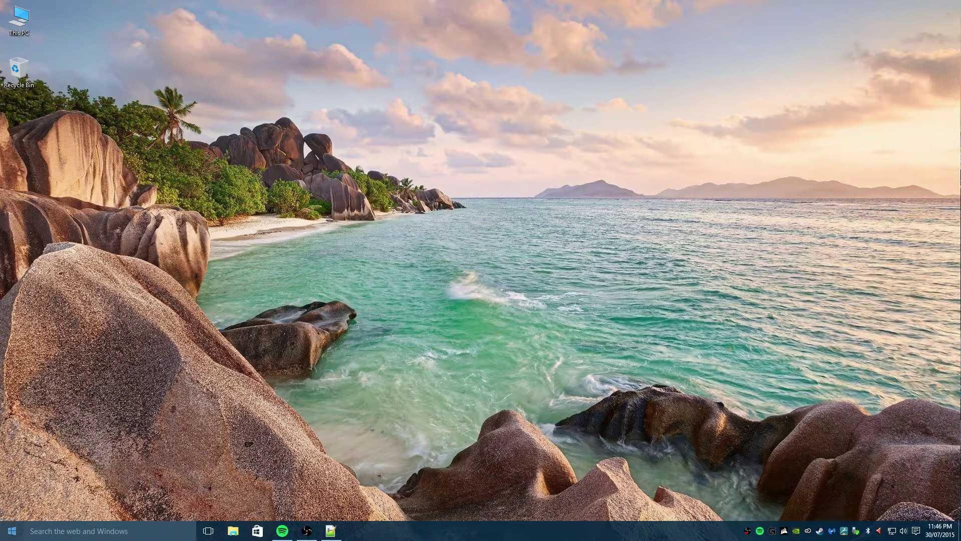
# Open the Start menu to show Most used apps beside the Weather, Maps, Twitter, Xbox, Steam and Netflix tiles.
pyautogui.click(10, 525)
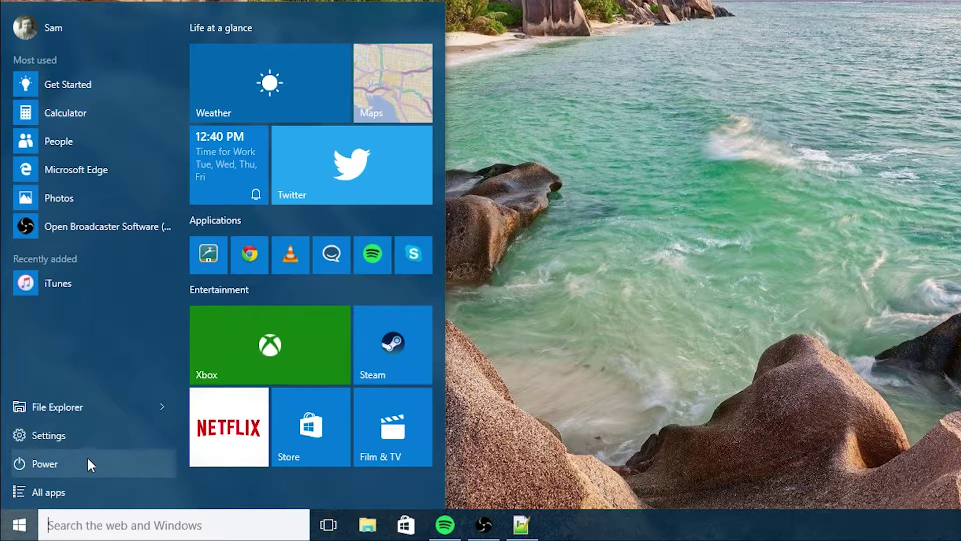
# Switch the Start menu to the alphabetical All apps list and scroll through it.
pyautogui.click(76, 486)
pyautogui.scroll(-12, 58, 303)
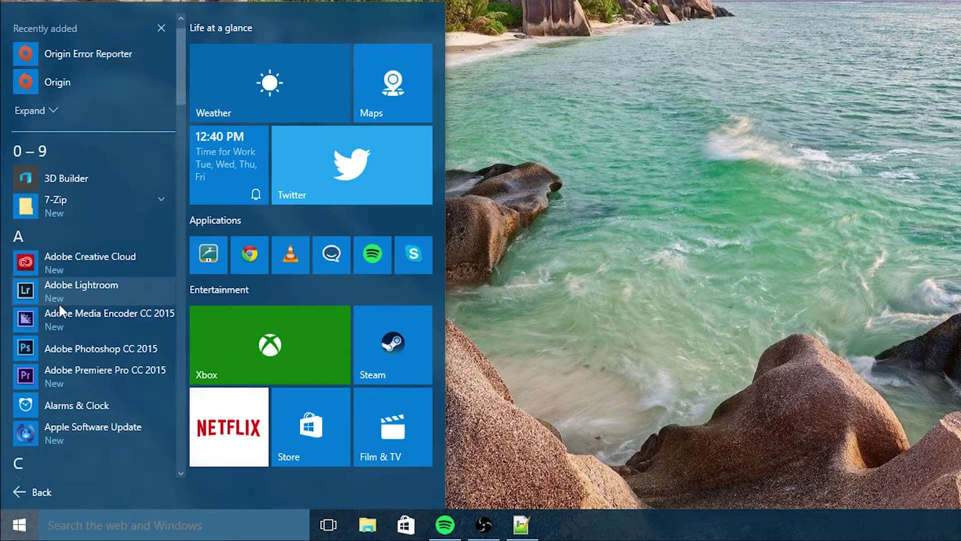
pyautogui.scroll(12, 47, 311)
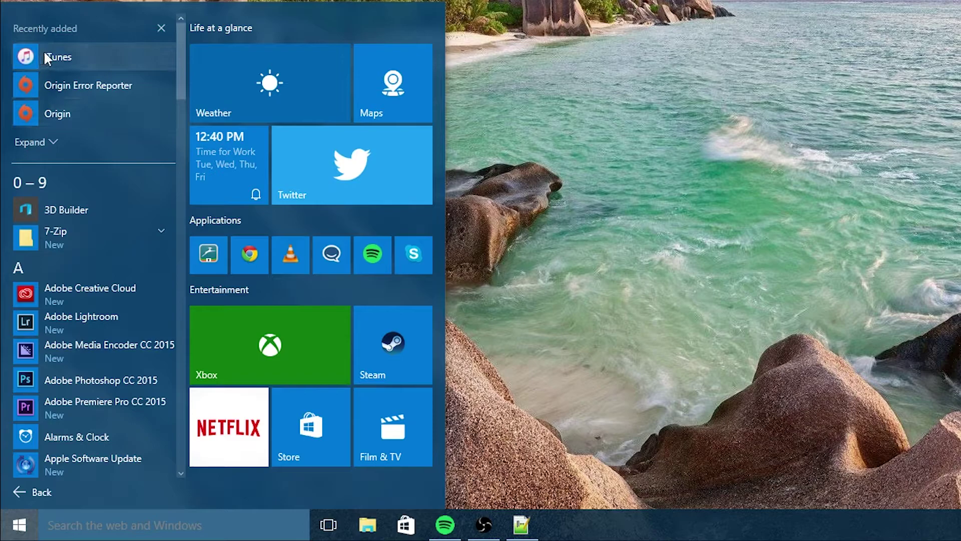
# Expand and collapse Recently added twice, leaving it at three apps, then scroll the list.
pyautogui.click(29, 142)
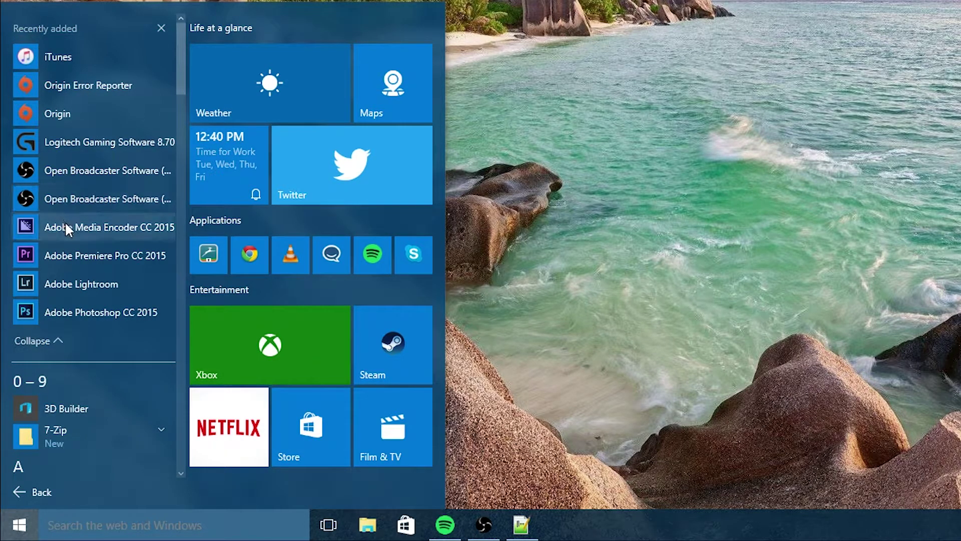
pyautogui.click(65, 339)
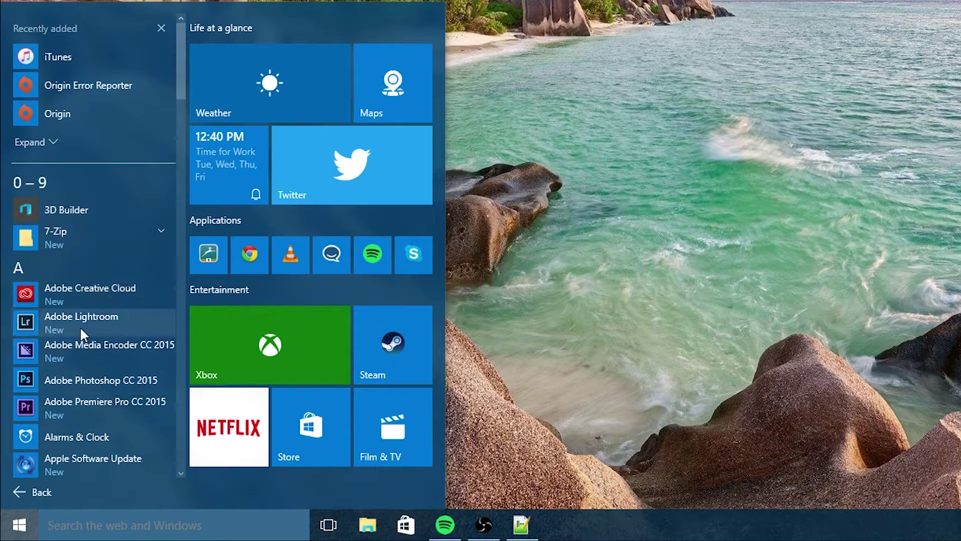
pyautogui.click(29, 140)
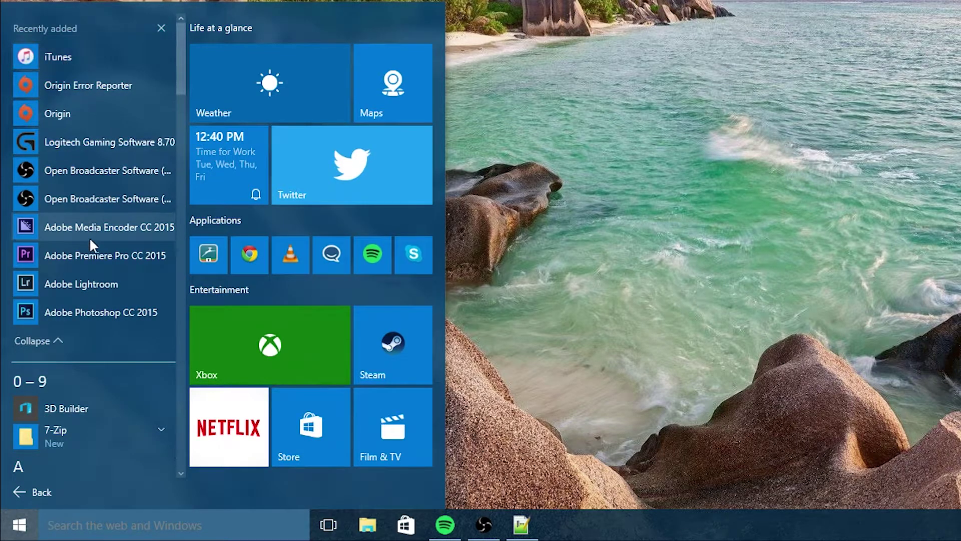
pyautogui.click(74, 336)
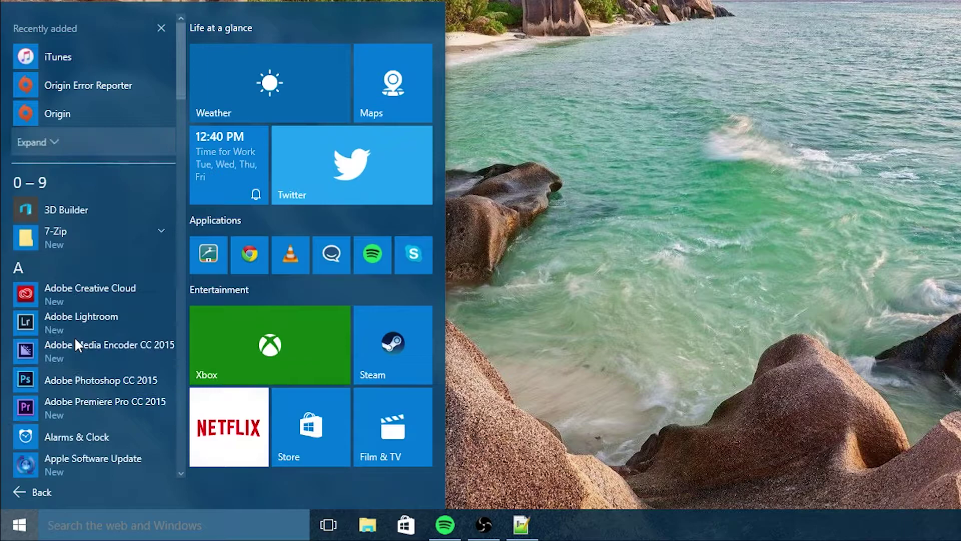
pyautogui.scroll(-3, 52, 204)
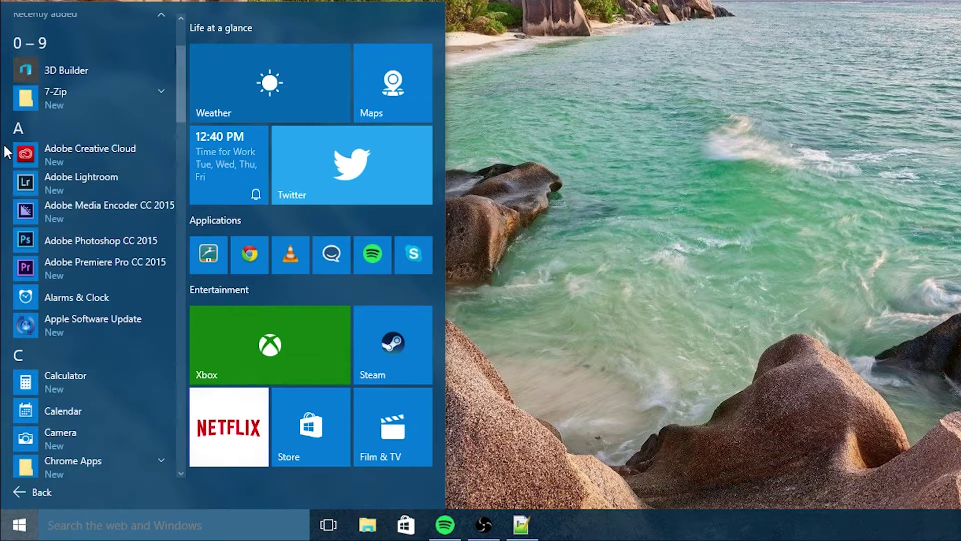
pyautogui.scroll(2, 34, 119)
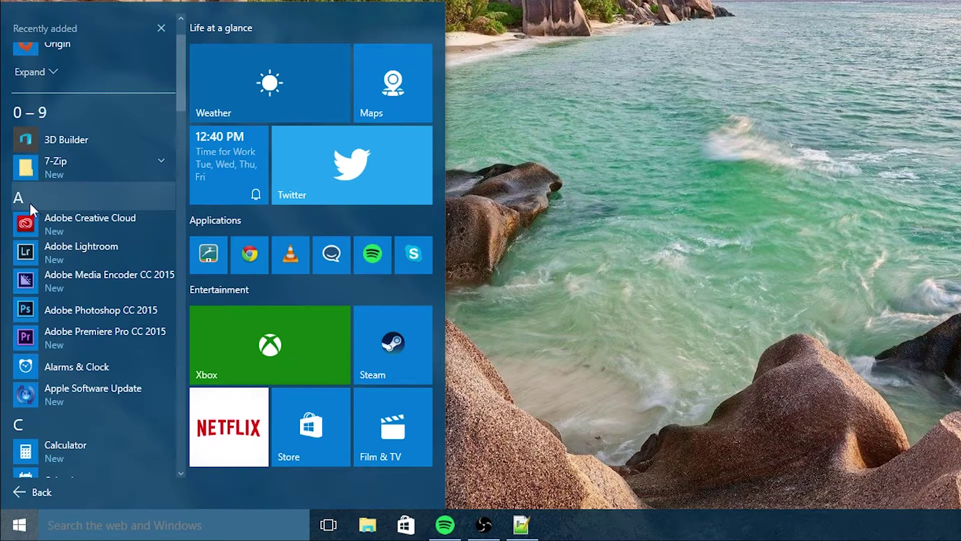
pyautogui.scroll(-8, 30, 201)
pyautogui.scroll(6, 40, 197)
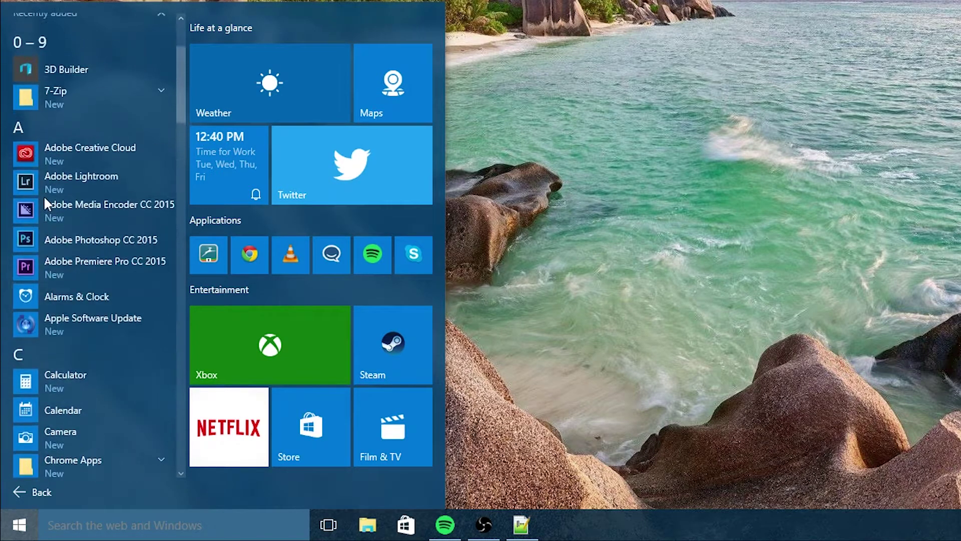
pyautogui.scroll(2, 44, 195)
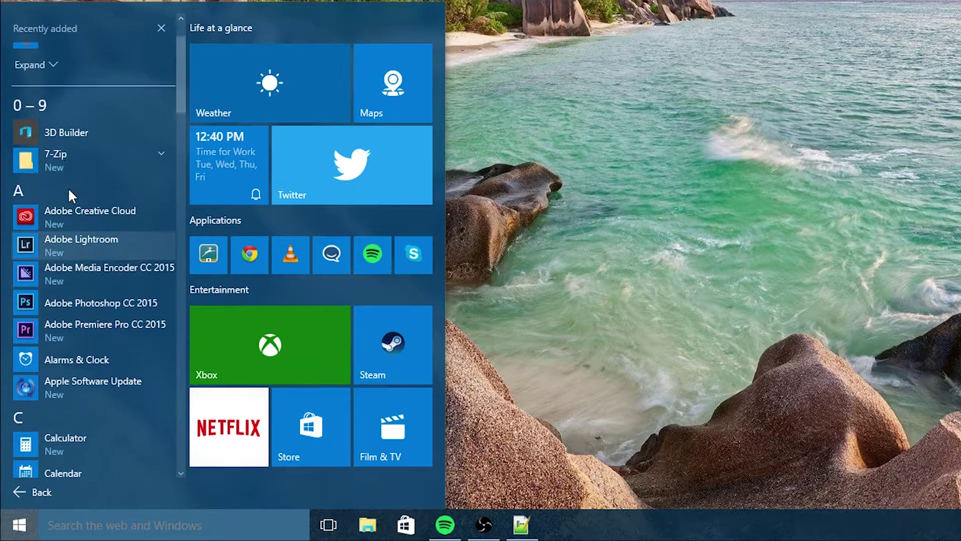
pyautogui.scroll(-8, 69, 195)
pyautogui.scroll(5, 63, 199)
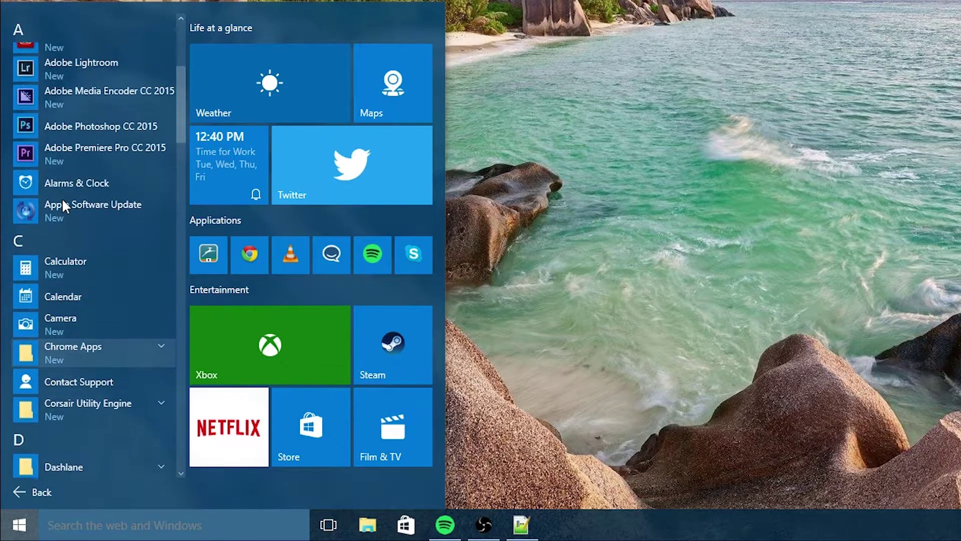
pyautogui.scroll(6, 63, 200)
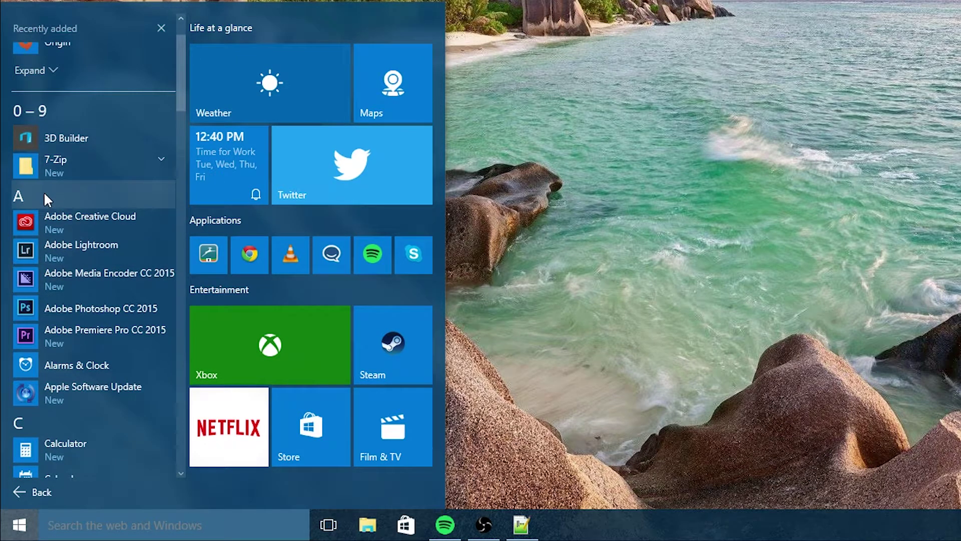
pyautogui.click(41, 192)
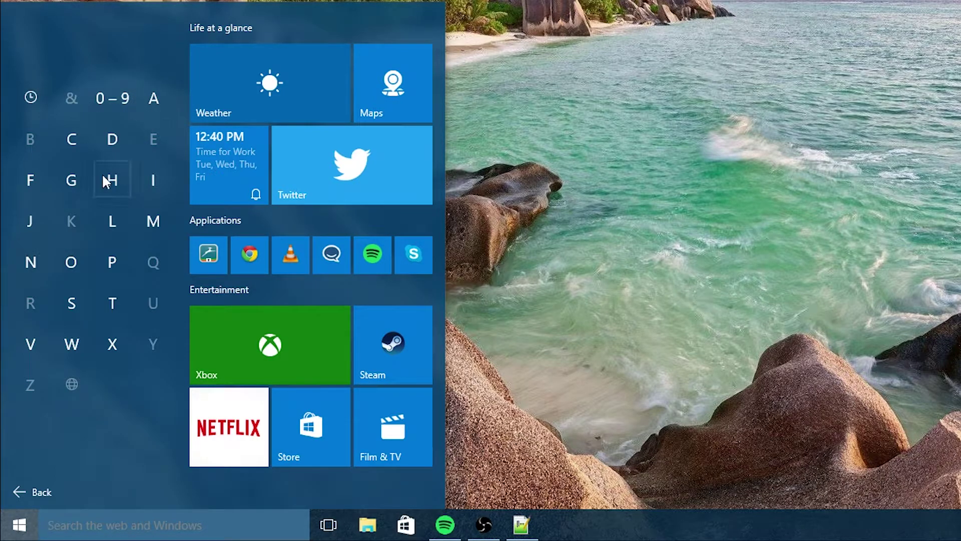
pyautogui.click(106, 266)
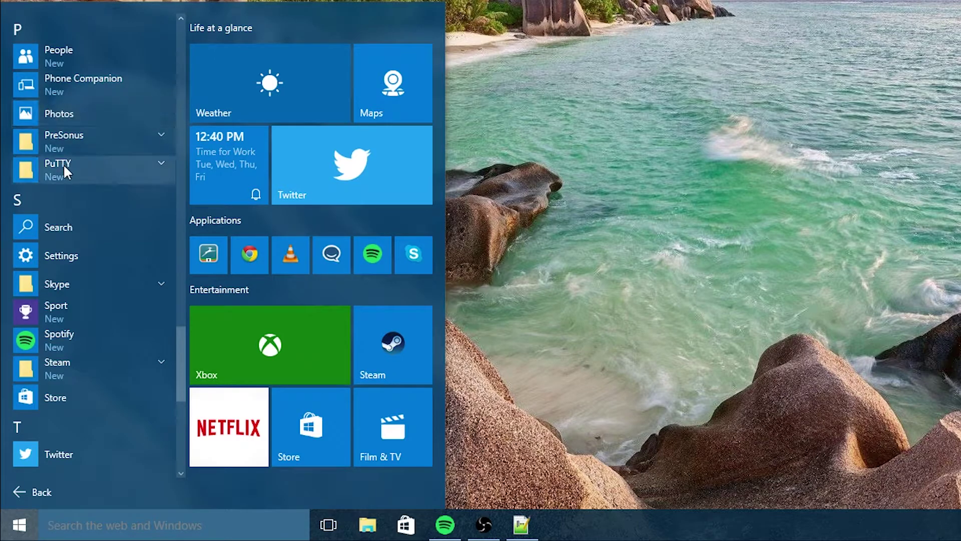
pyautogui.click(37, 40)
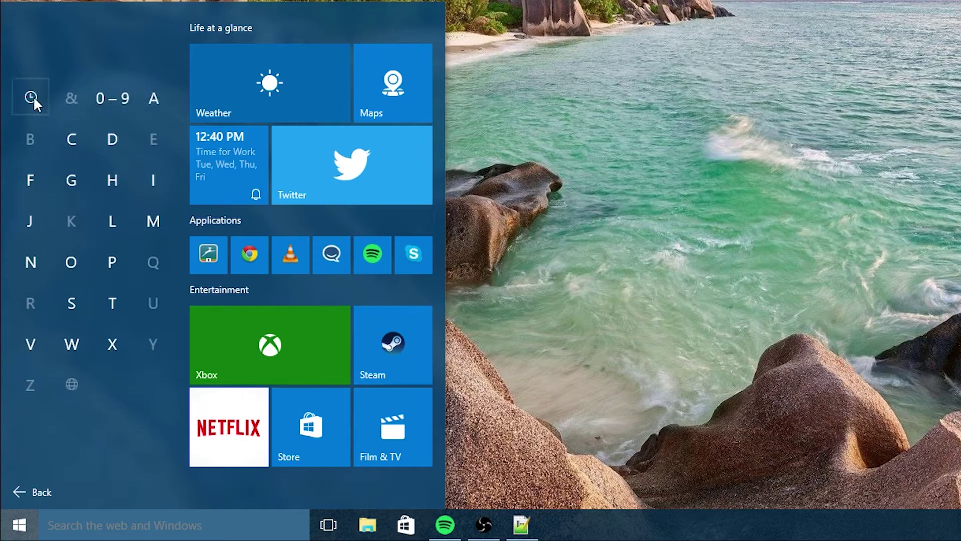
pyautogui.click(31, 96)
pyautogui.scroll(-15, 72, 308)
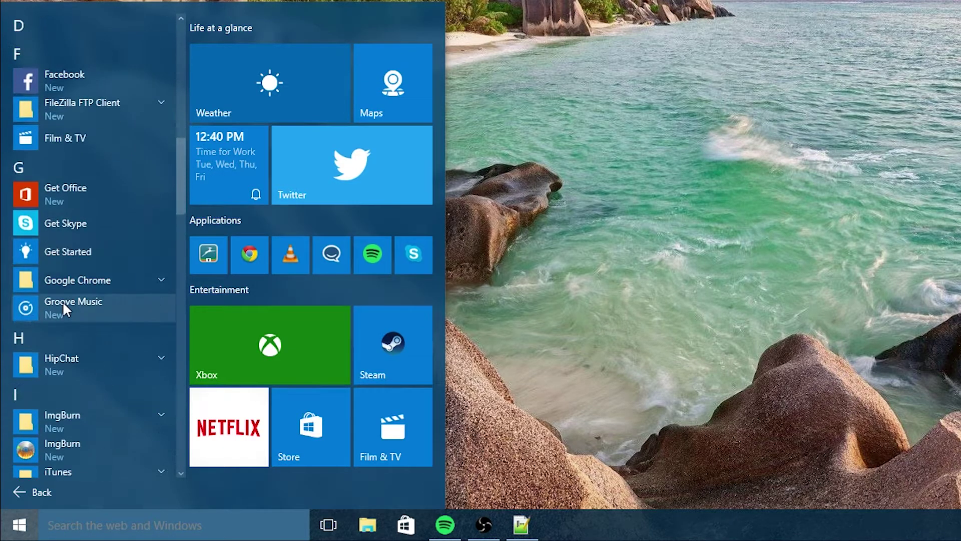
pyautogui.scroll(-8, 62, 300)
pyautogui.scroll(20, 55, 299)
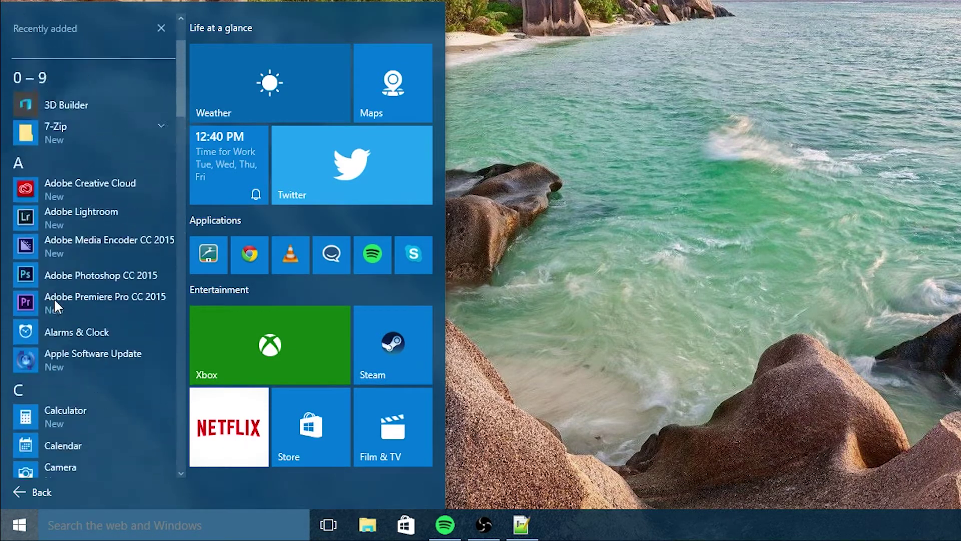
# Go Back from All apps to the view with Most used apps, iTunes and live tiles.
pyautogui.click(59, 492)
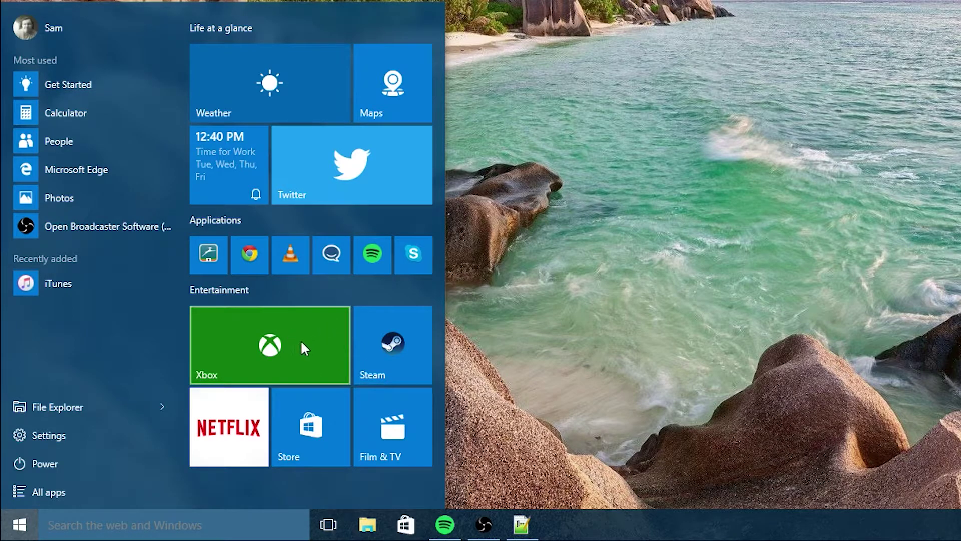
pyautogui.moveTo(211, 29); pyautogui.dragTo(223, 311)
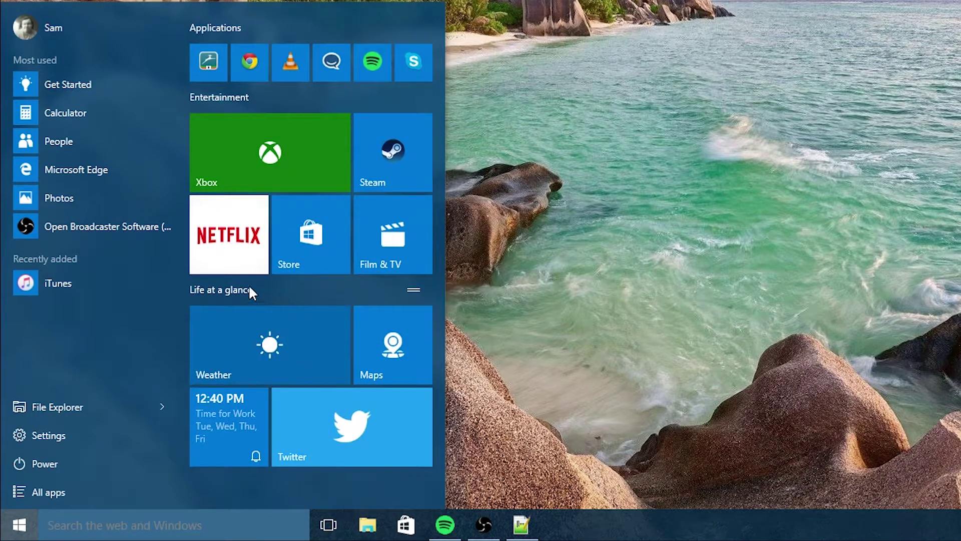
pyautogui.click(251, 290)
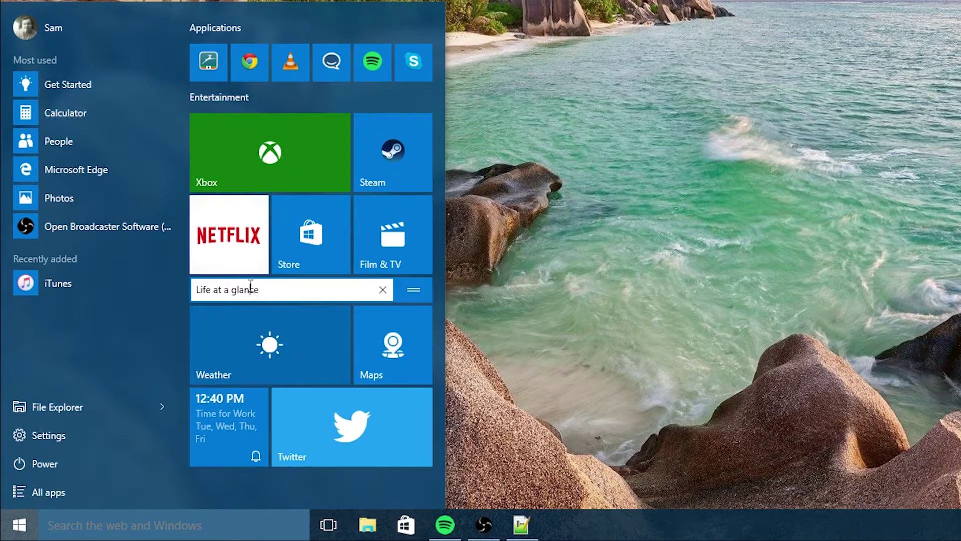
pyautogui.click(250, 95)
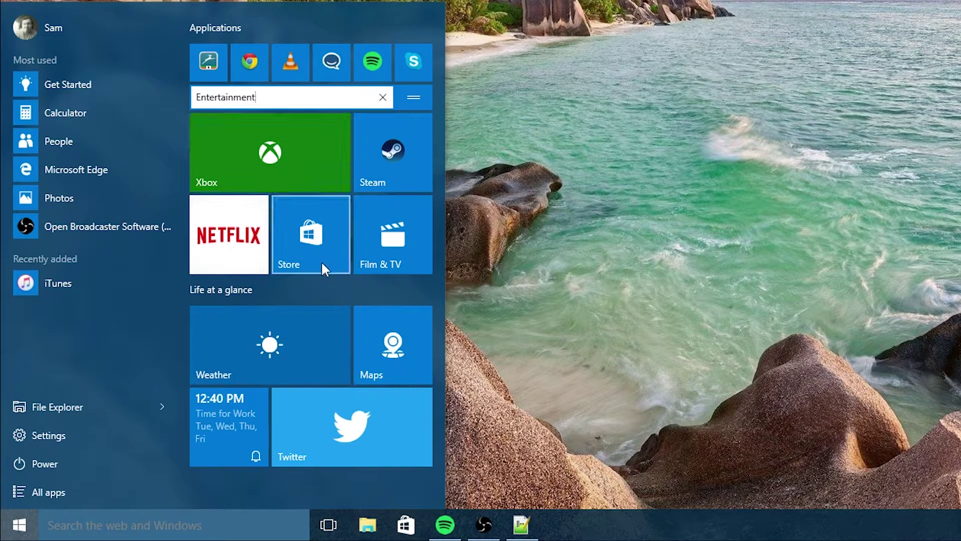
pyautogui.moveTo(249, 290); pyautogui.dragTo(242, 19)
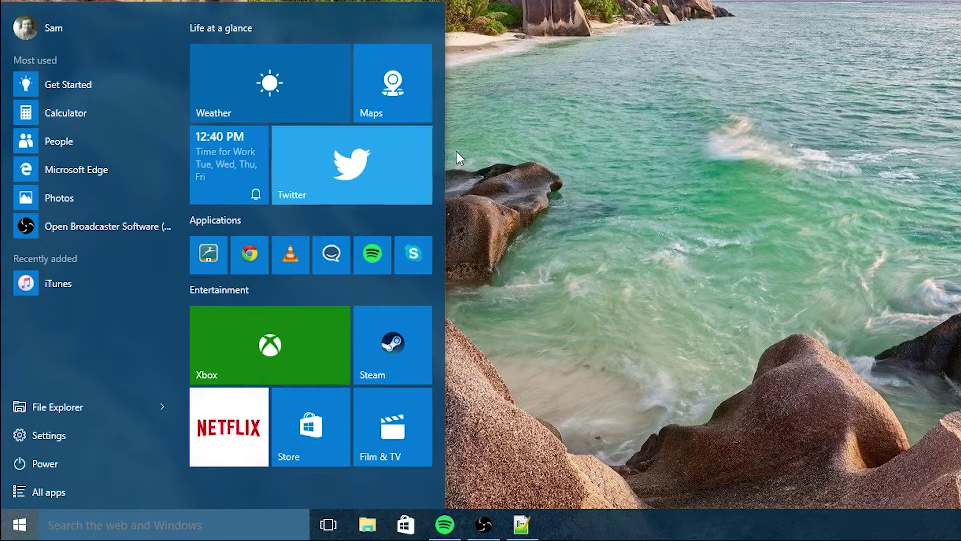
# Resize the Start menu wider, then to a single tile column, and drag it taller.
pyautogui.moveTo(442, 154); pyautogui.dragTo(935, 200)
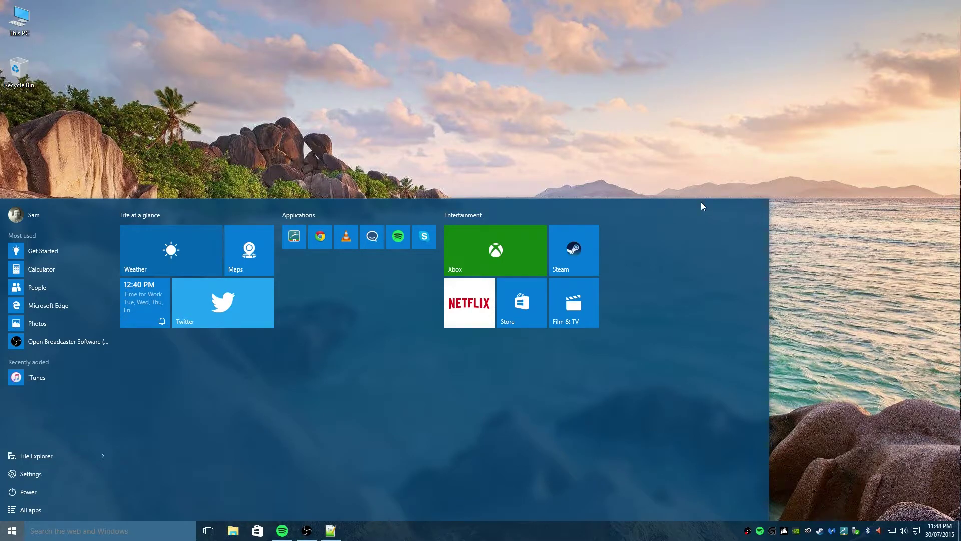
pyautogui.moveTo(699, 199); pyautogui.dragTo(701, 467)
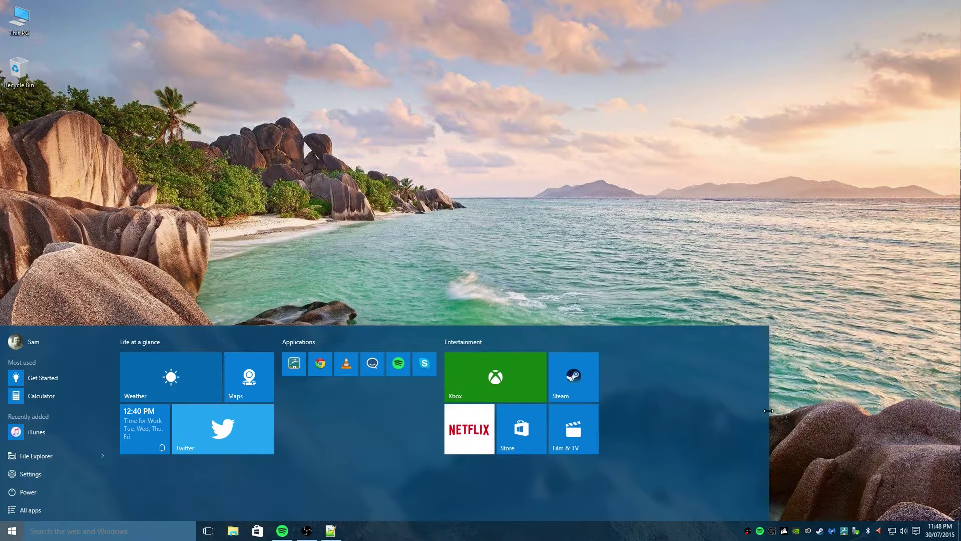
pyautogui.moveTo(768, 410); pyautogui.dragTo(188, 420)
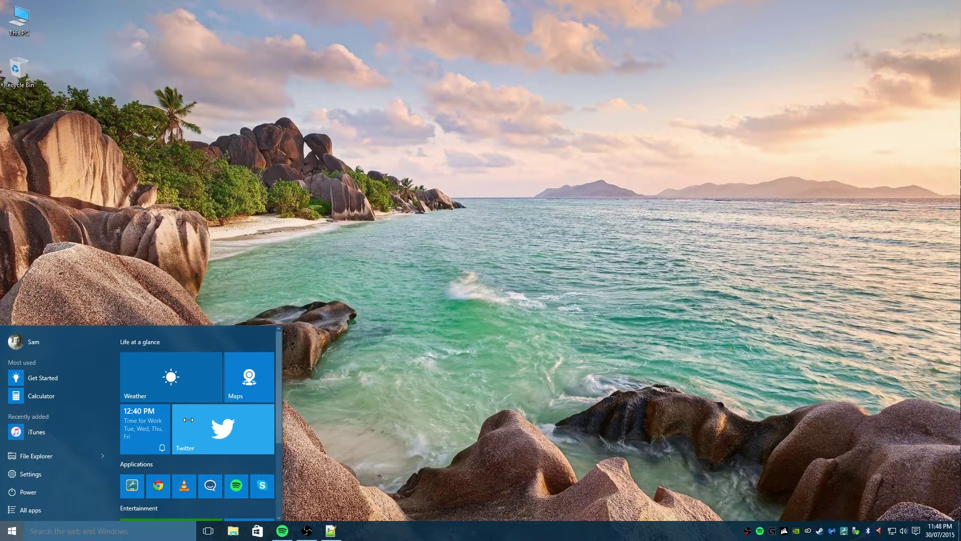
pyautogui.moveTo(177, 326); pyautogui.dragTo(148, 197)
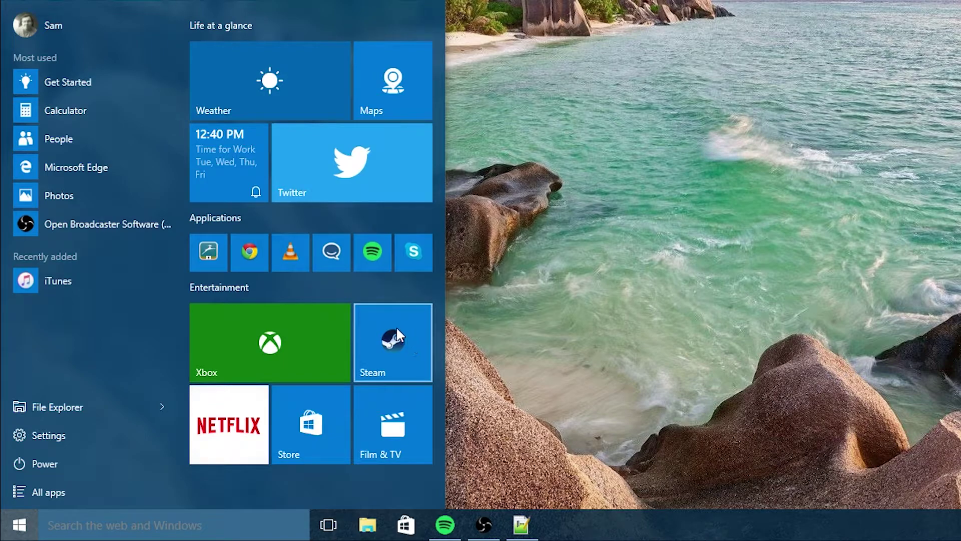
pyautogui.click(391, 341)
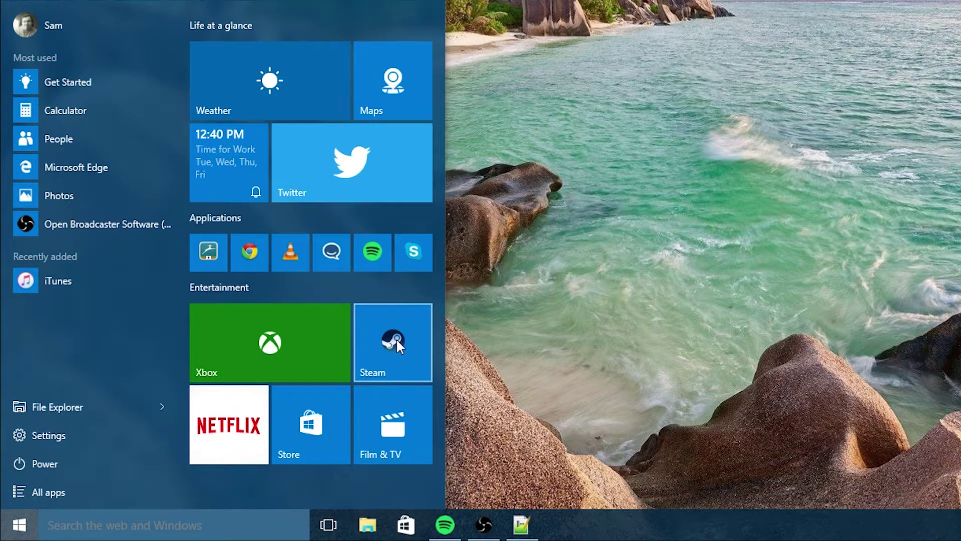